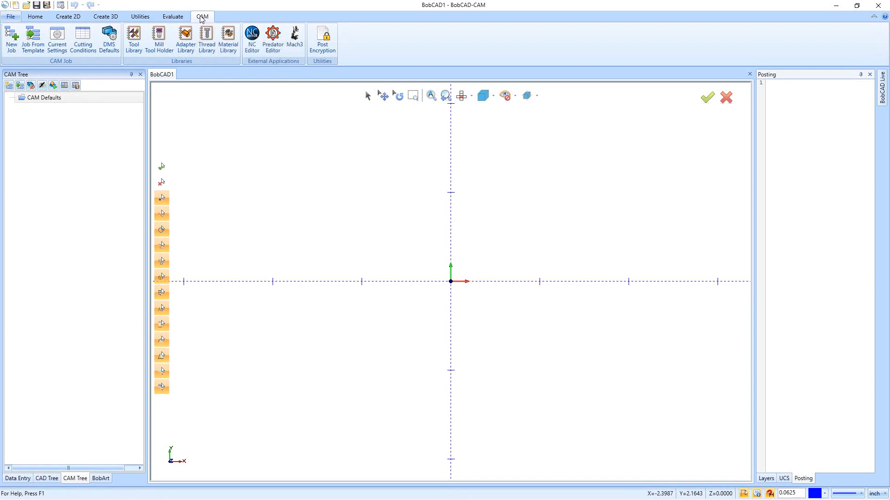
Open the stock material library
right_click(59, 99)
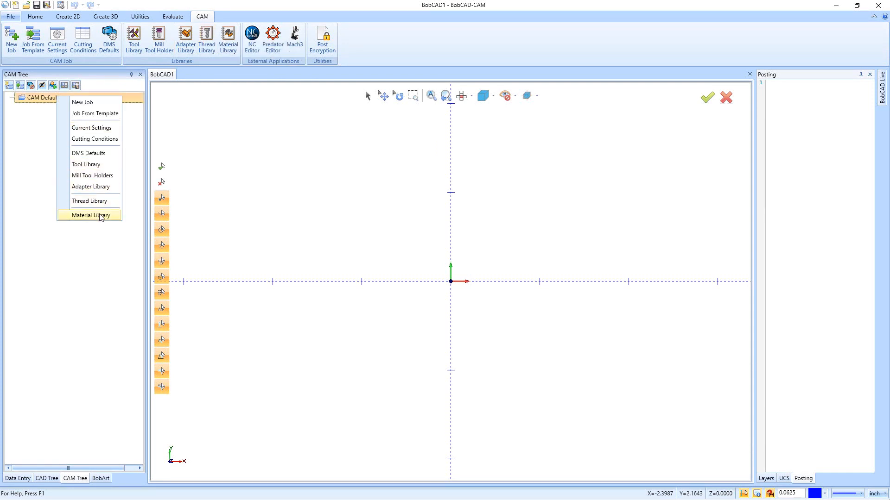
click(84, 237)
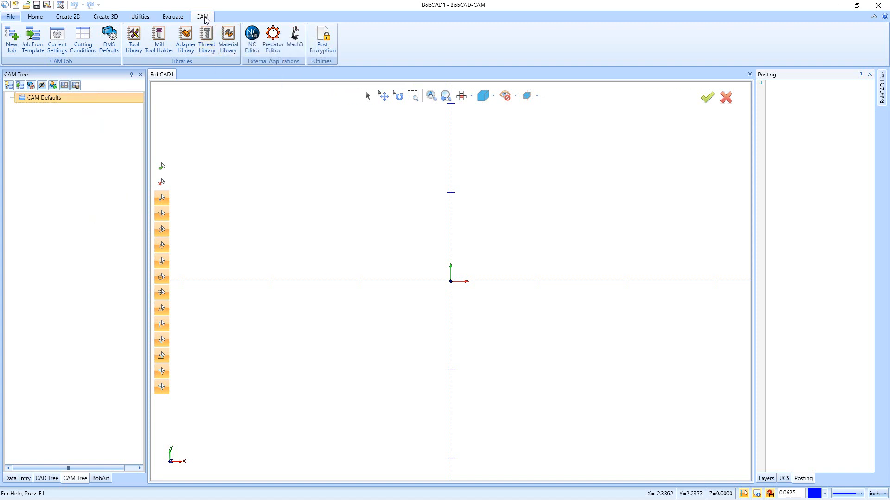
click(228, 41)
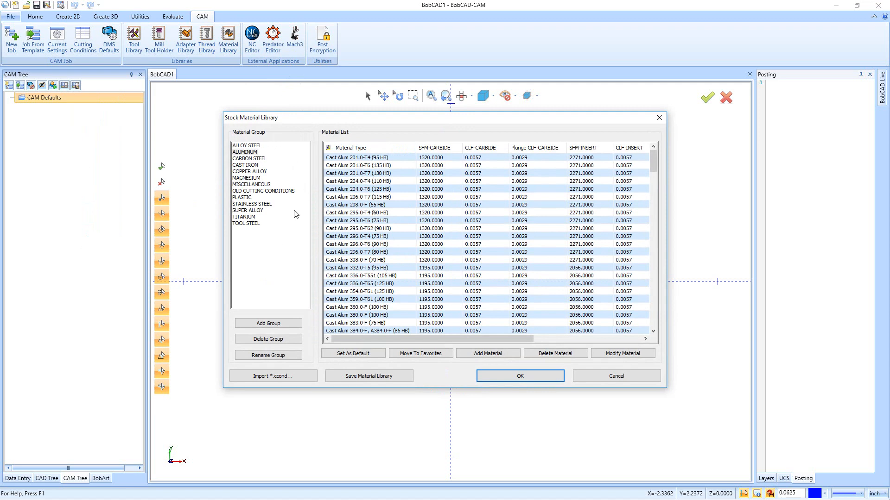
Look through the materials listed in the library's groups, from aluminum and cast iron through super alloy, titanium and tool steel
click(249, 153)
click(250, 166)
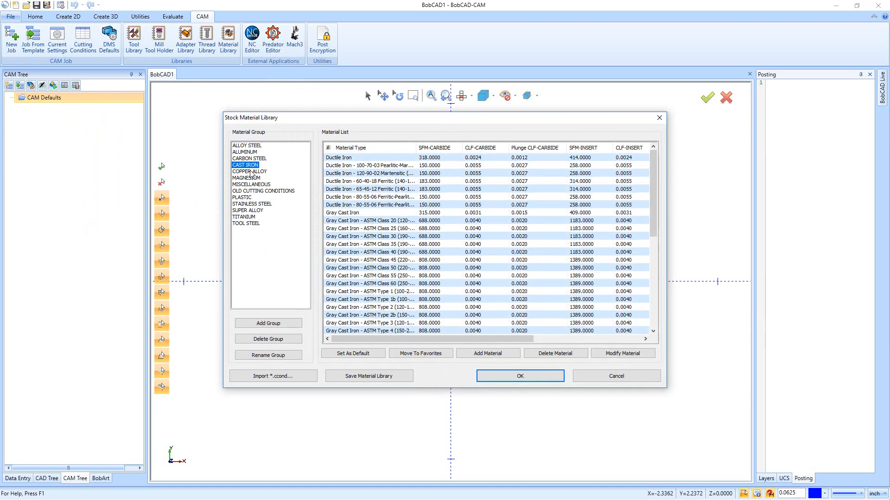
click(252, 172)
click(248, 178)
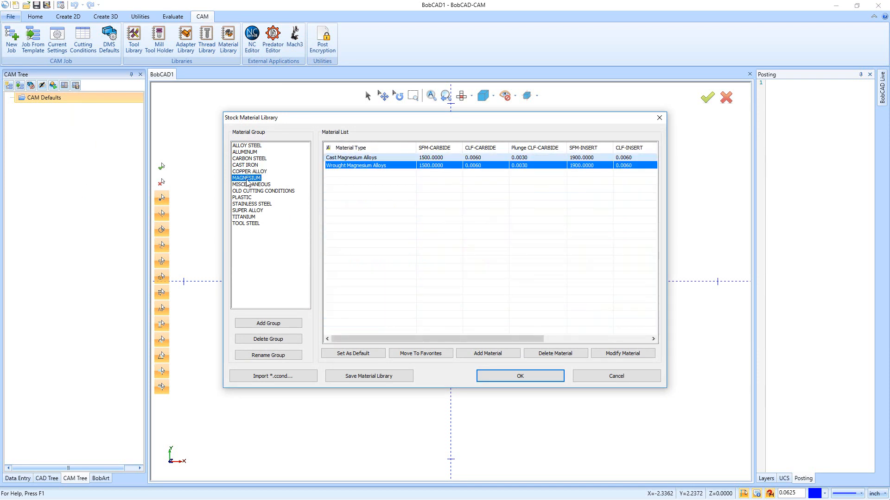
click(250, 185)
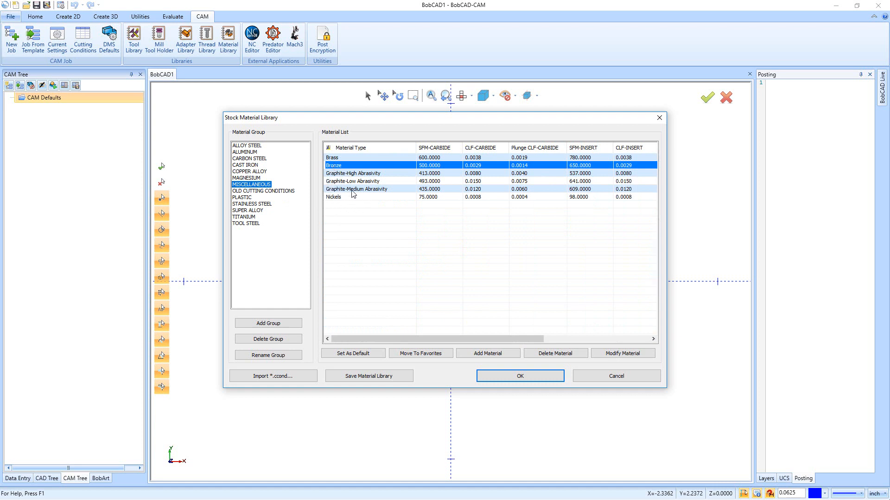
click(262, 191)
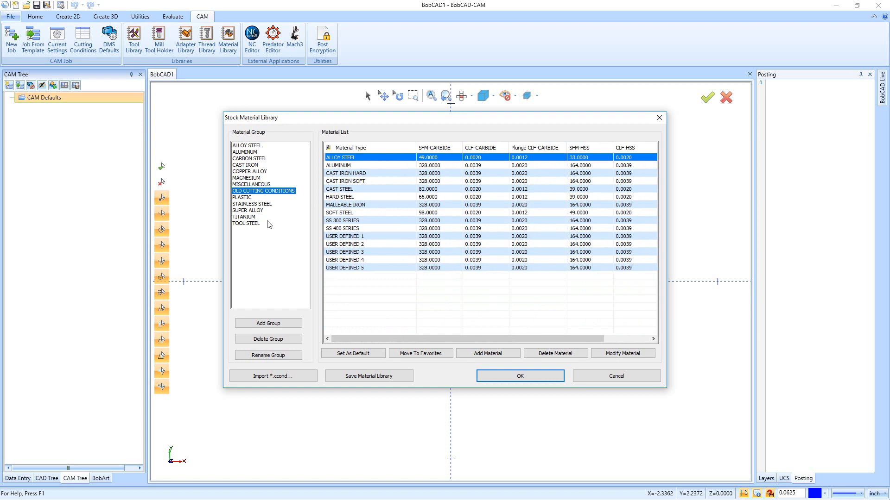
click(244, 198)
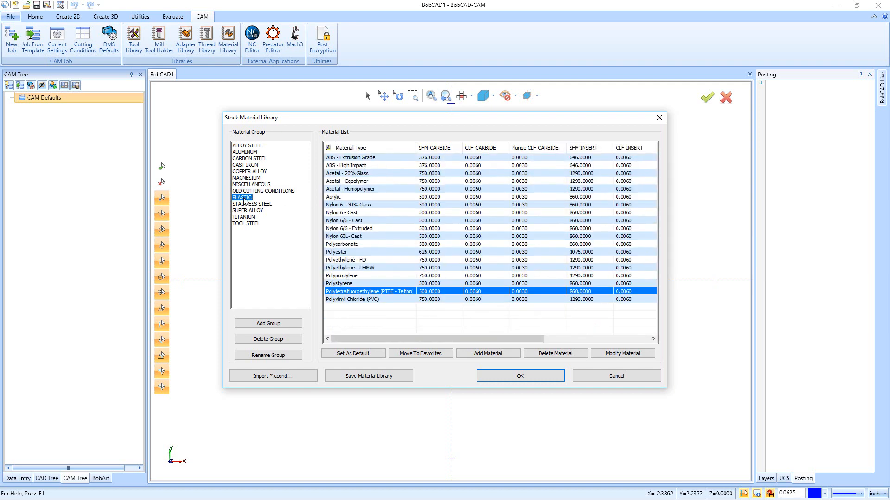
click(247, 206)
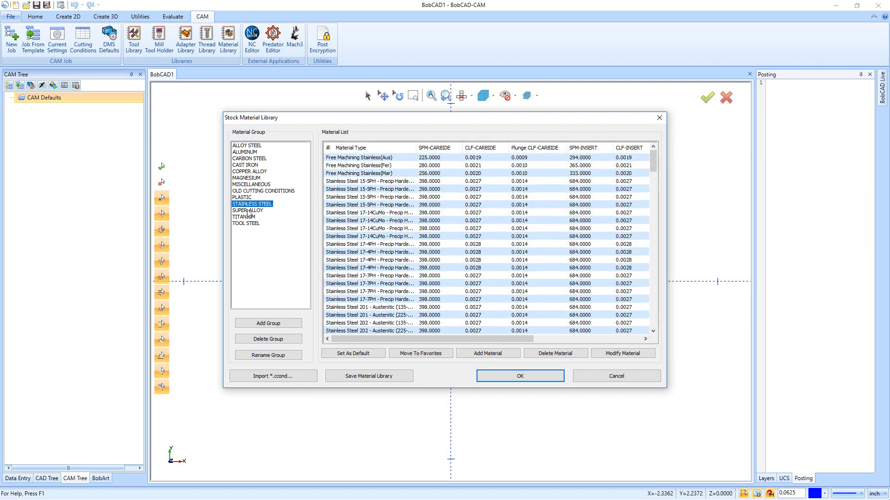
click(248, 211)
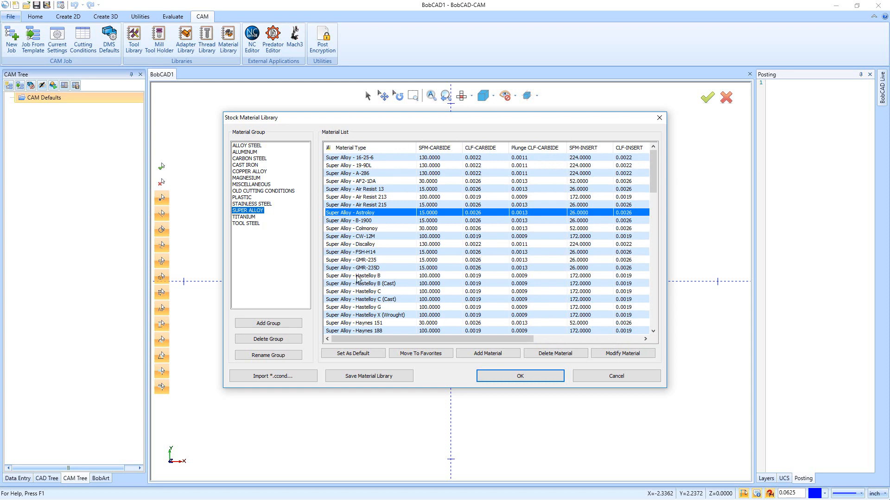
scroll(359, 278, down, 9)
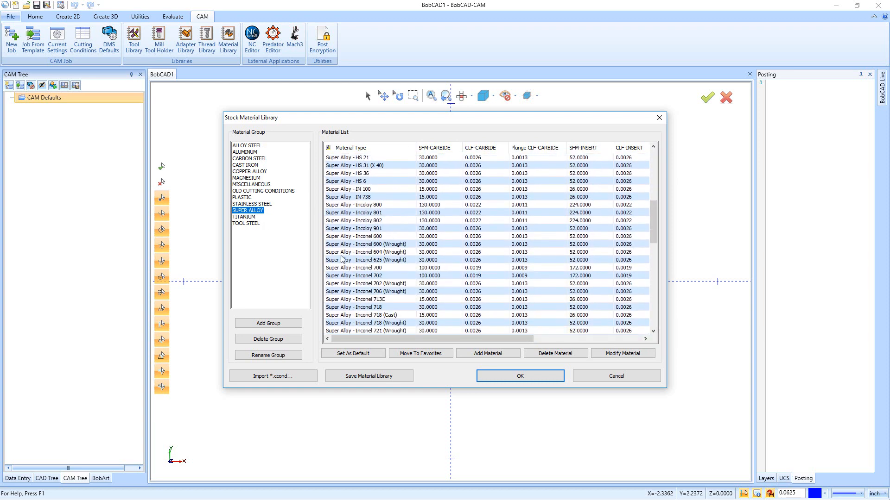
scroll(342, 259, down, 5)
click(246, 217)
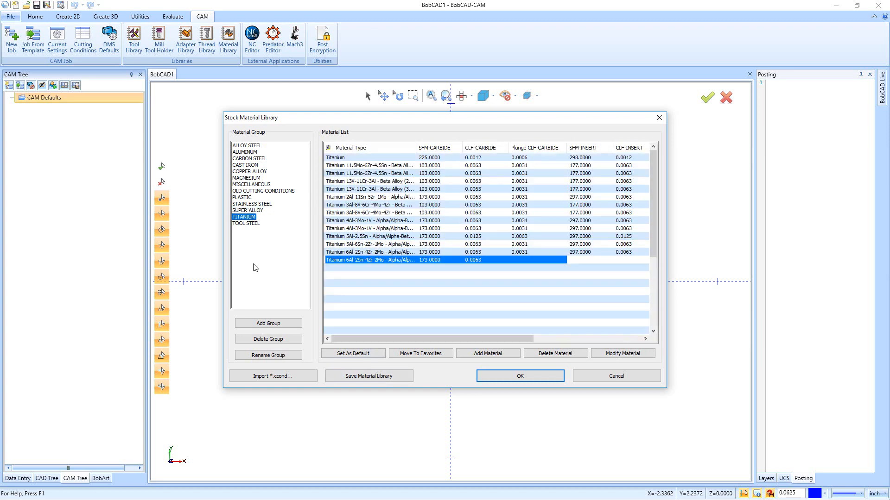
click(246, 224)
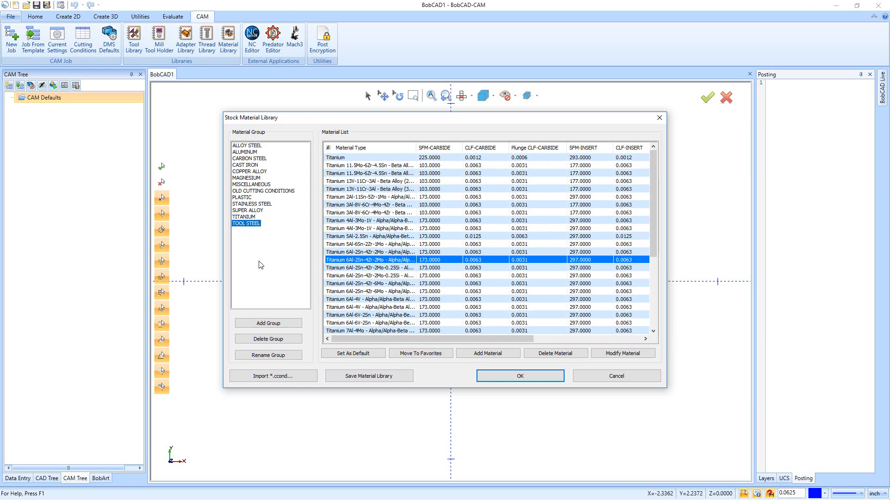
click(248, 226)
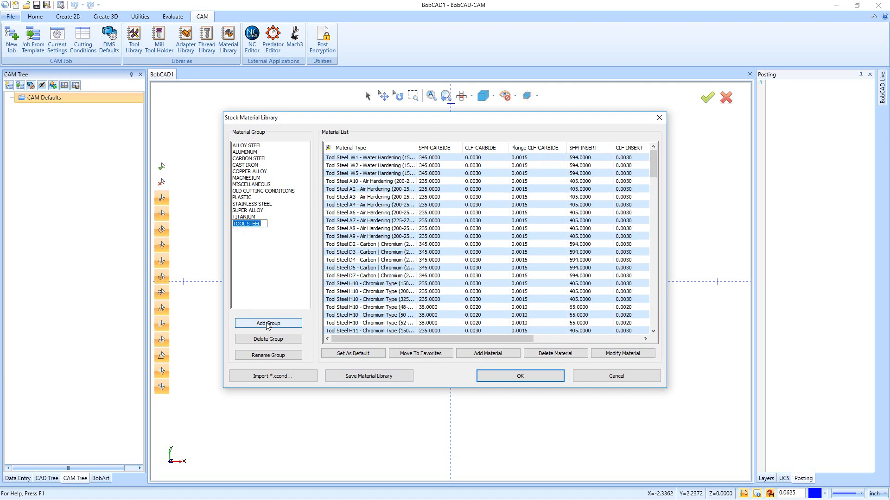
click(256, 281)
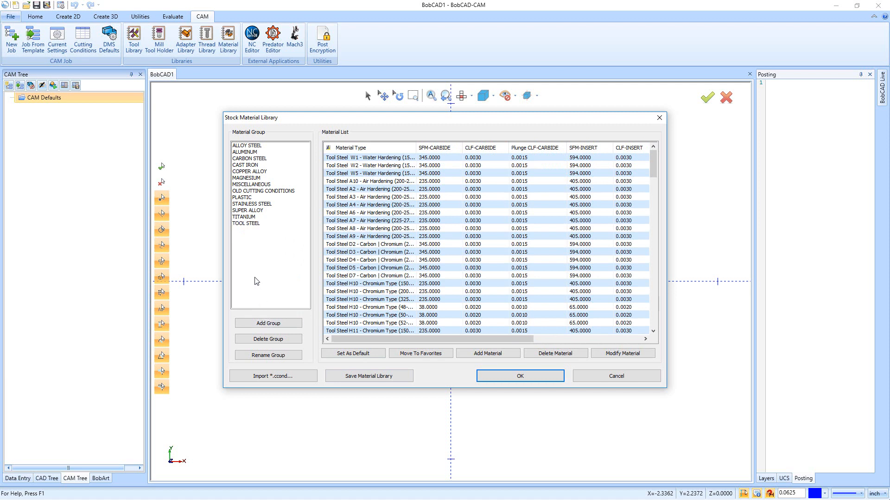
Add a new material group named WOOD to the library
click(263, 324)
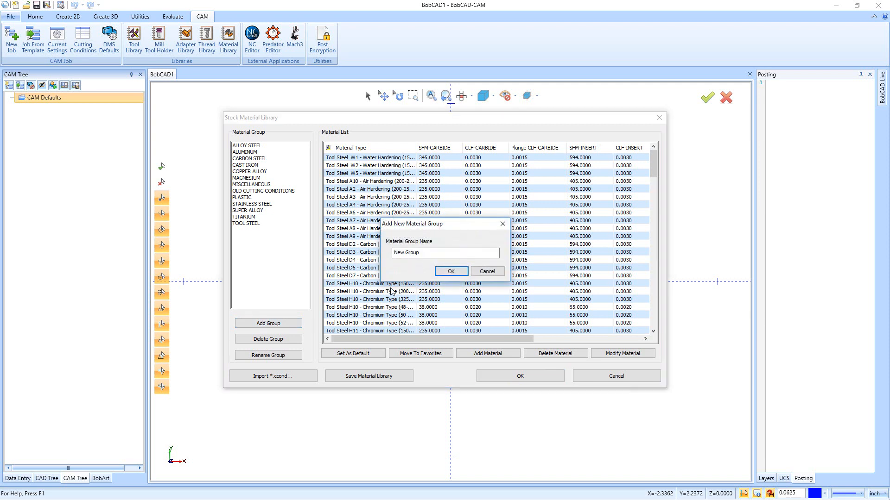
drag(423, 253, 367, 250)
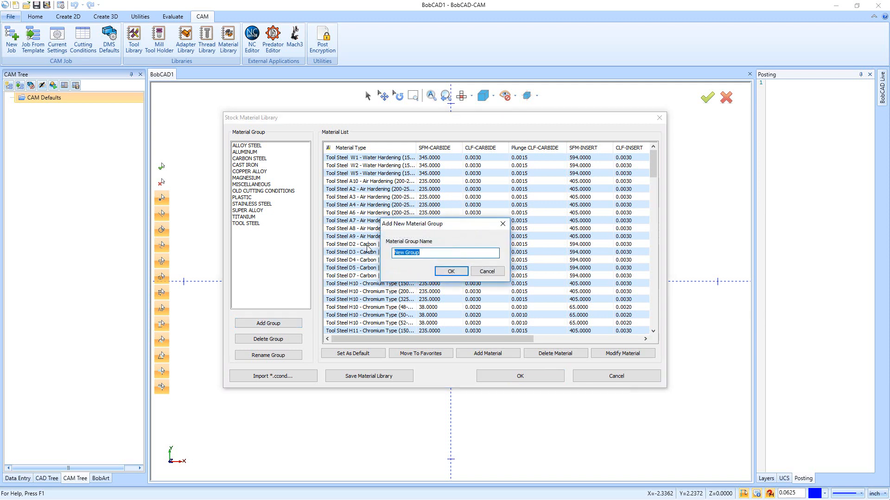
text(WOOD)
click(451, 271)
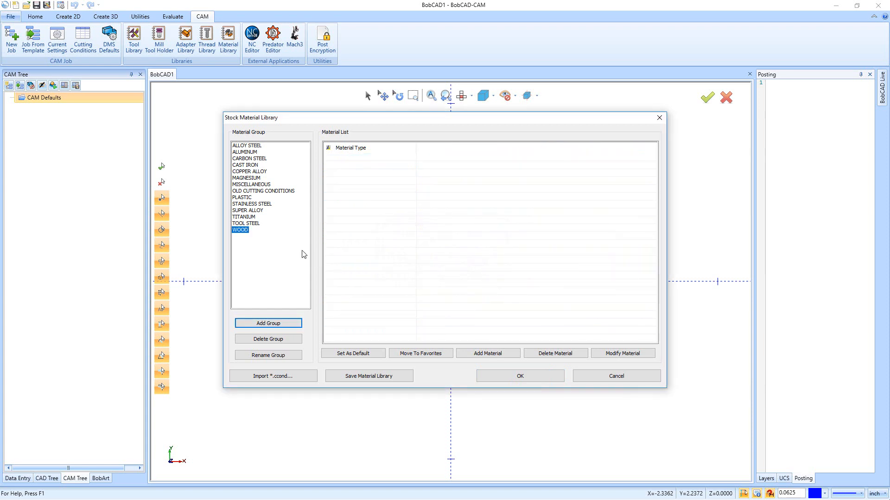
click(254, 250)
click(243, 229)
click(247, 248)
click(248, 231)
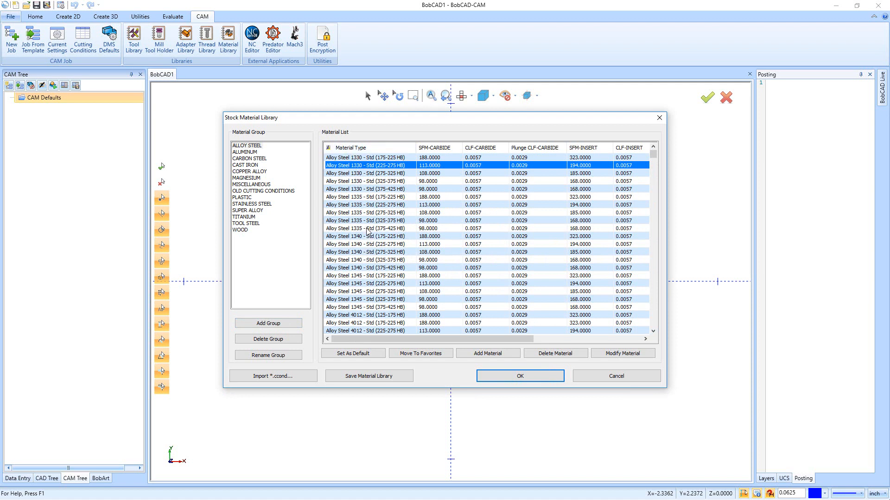
Open the feeds and speeds of Alloy Steel 1335 - Std (175-225 HB) and examine its general carbide SFM, tapping and chip load settings
click(343, 198)
double_click(343, 201)
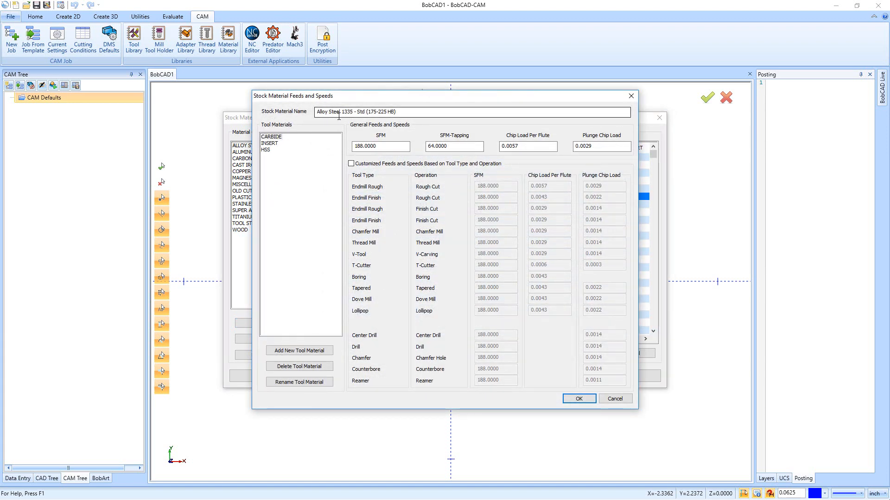
click(360, 146)
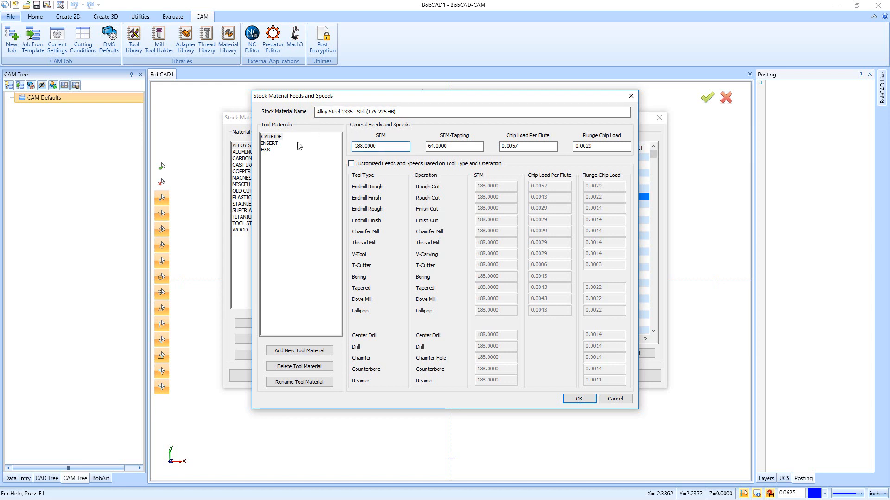
click(271, 139)
drag(378, 146, 353, 146)
drag(455, 145, 428, 148)
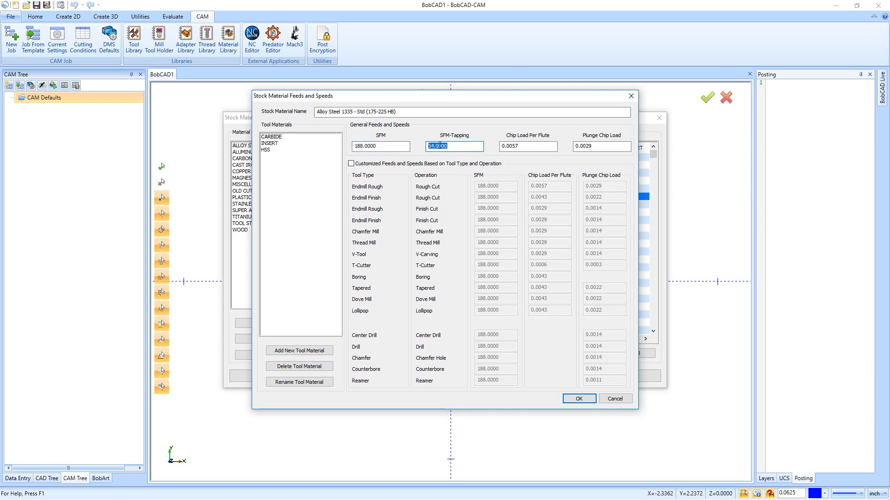
click(524, 143)
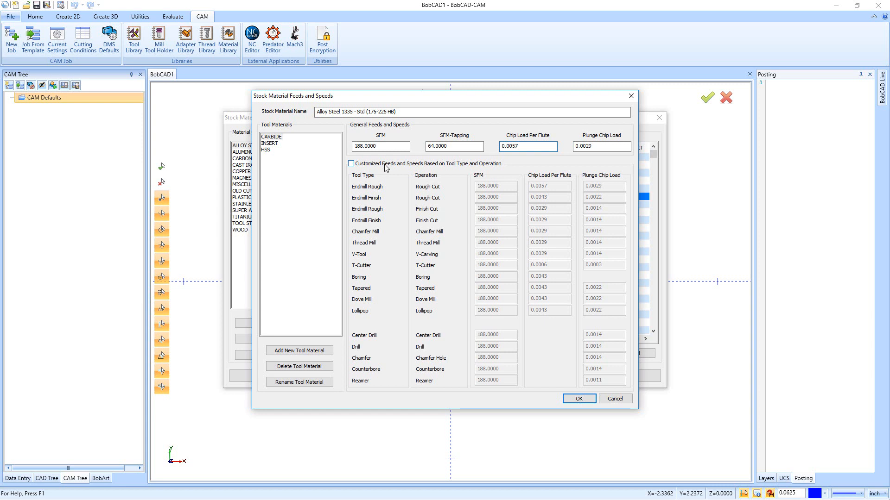
Enable customized feeds and speeds by tool type and operation, and set the Endmill Finish rough-cut SFM to 150
click(351, 163)
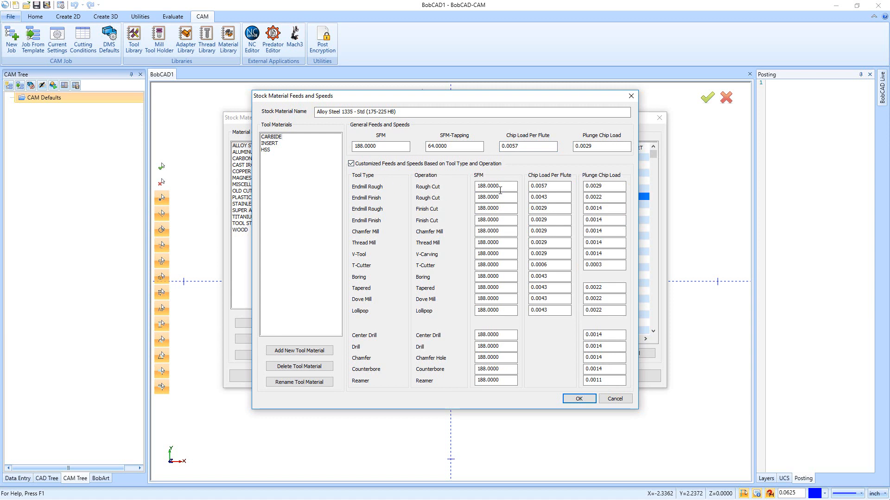
drag(505, 186, 470, 188)
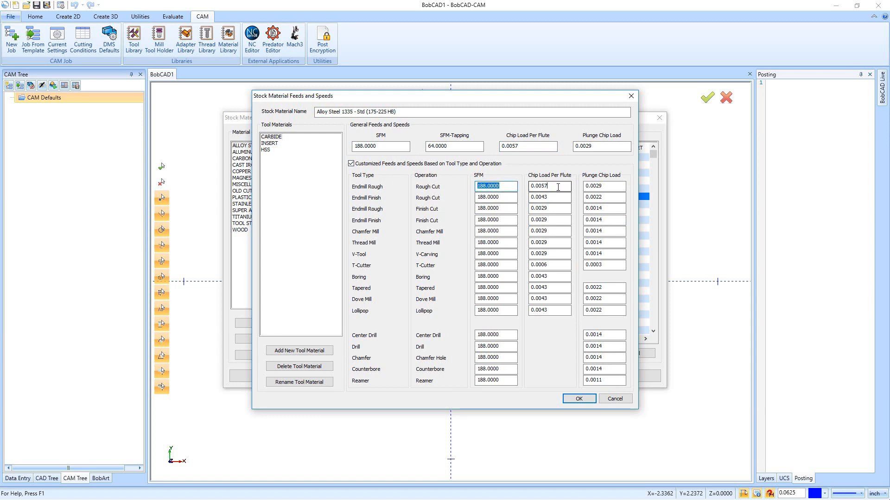
drag(556, 187, 529, 187)
drag(612, 186, 577, 183)
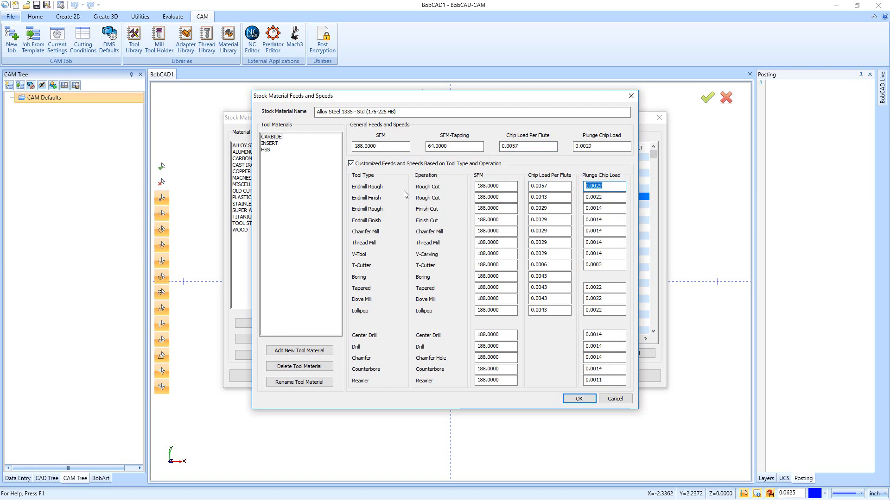
drag(510, 197, 458, 198)
text(150)
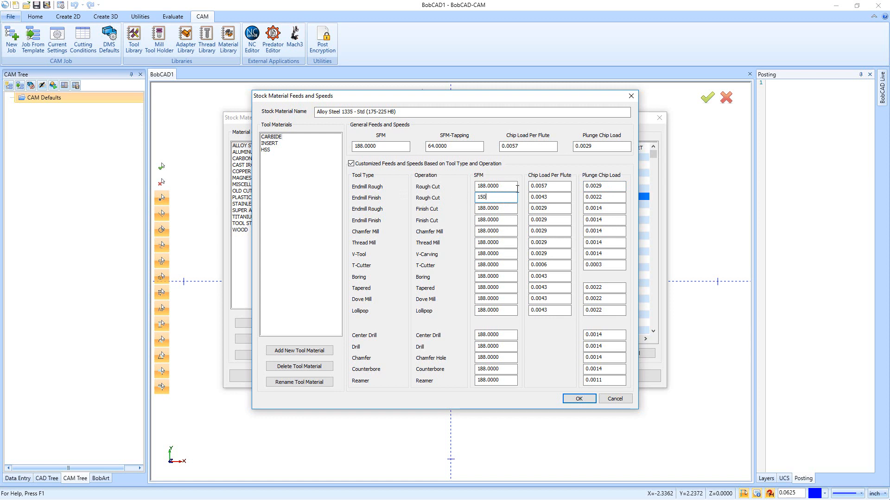
click(556, 198)
click(605, 197)
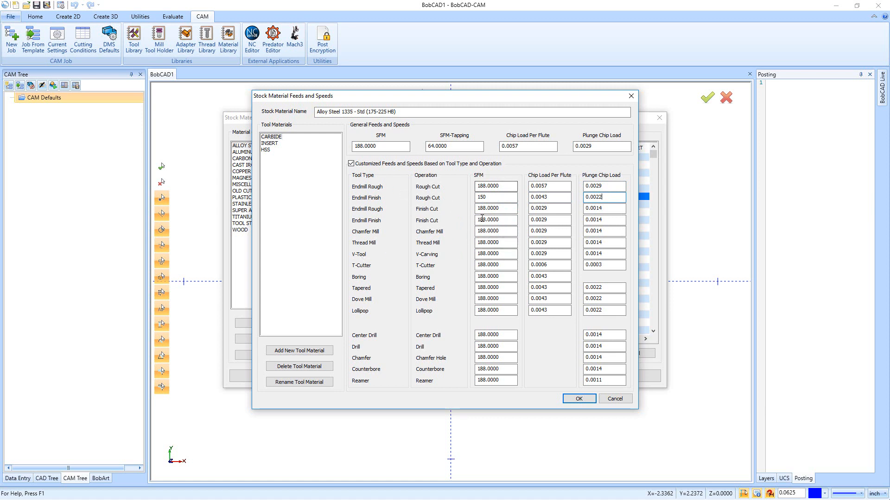
Turn off the customized feeds and speeds, discarding the custom values
click(358, 166)
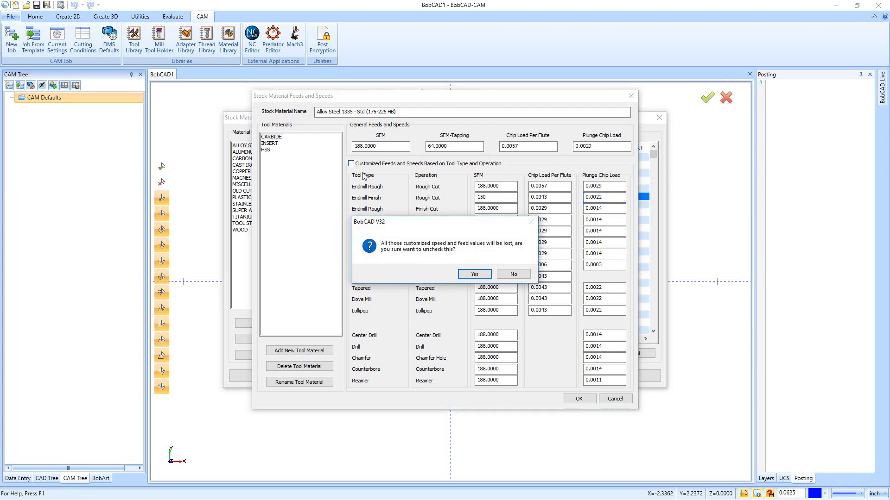
click(470, 274)
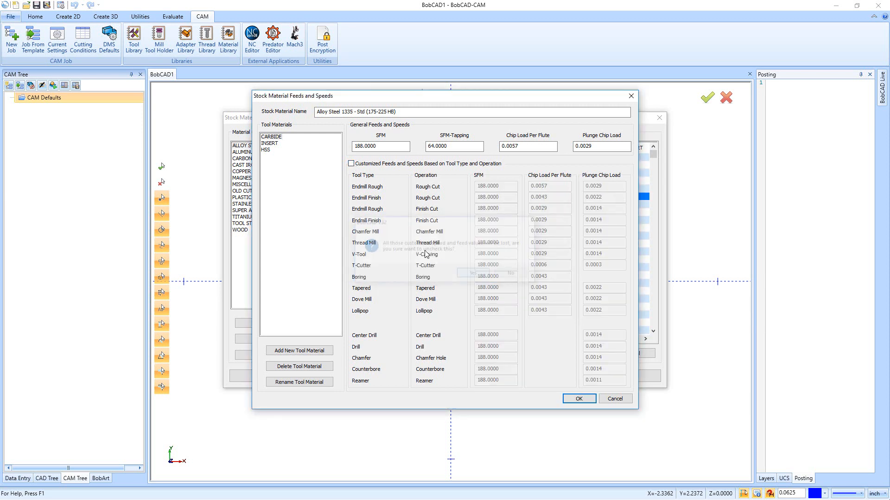
Review the INSERT and HSS feeds, speeds and chip loads for this alloy steel, and close its feeds and speeds settings
click(271, 144)
click(266, 150)
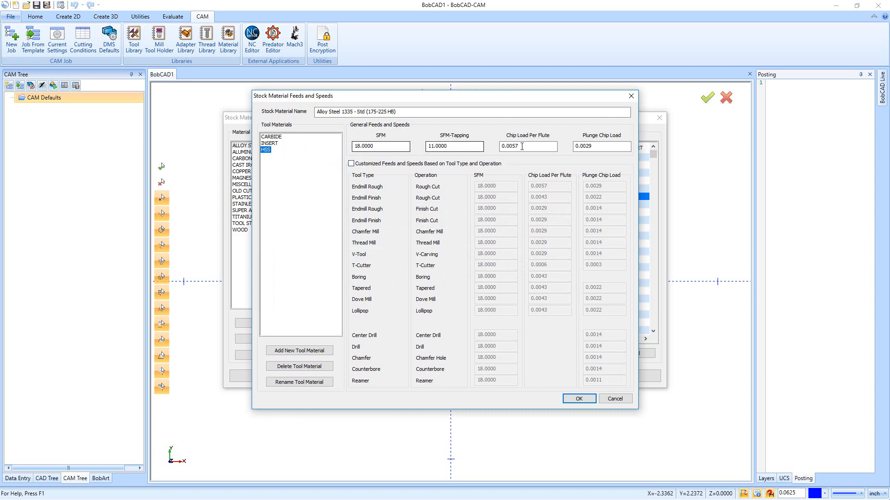
drag(531, 147, 508, 145)
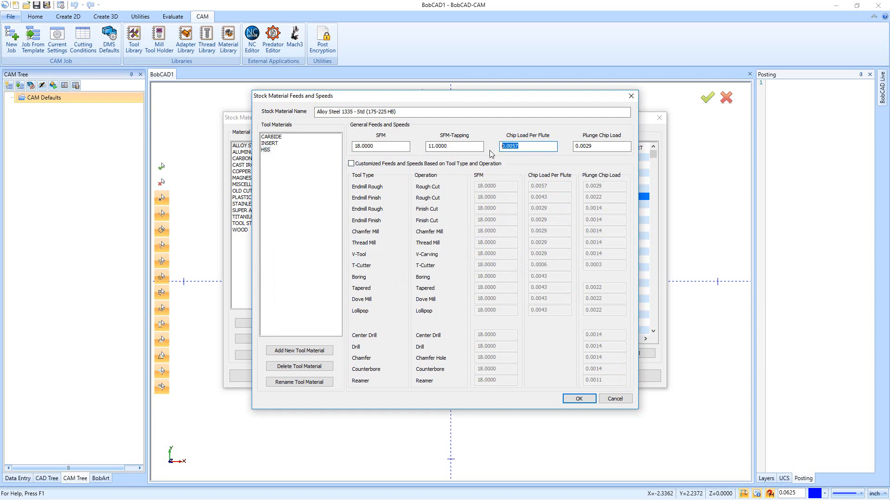
drag(597, 147, 570, 148)
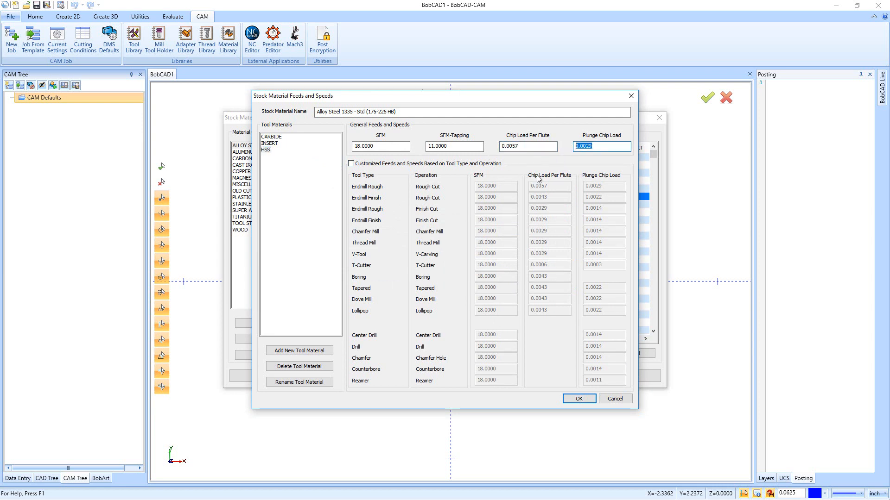
click(573, 402)
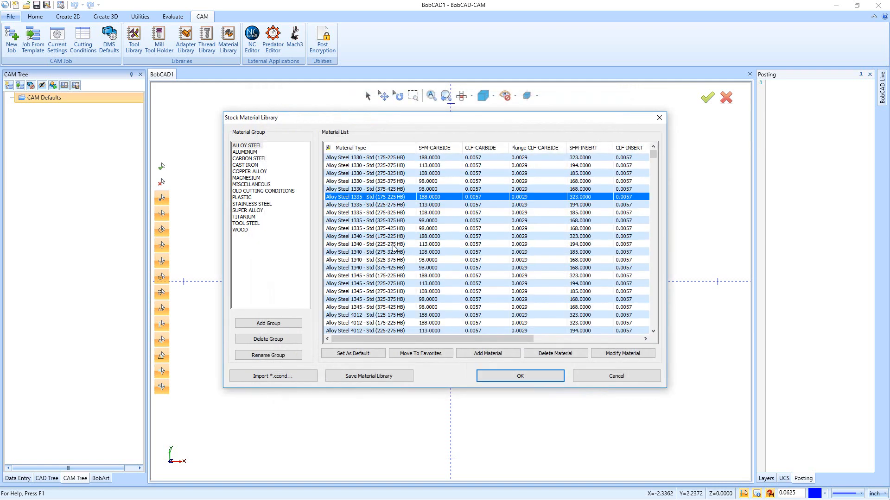
Add a new material named MAPLE to the WOOD group
click(241, 230)
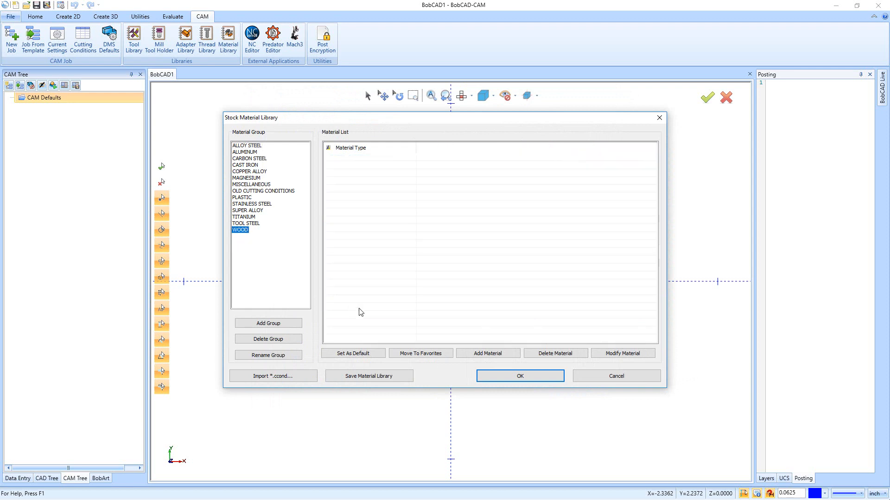
click(474, 354)
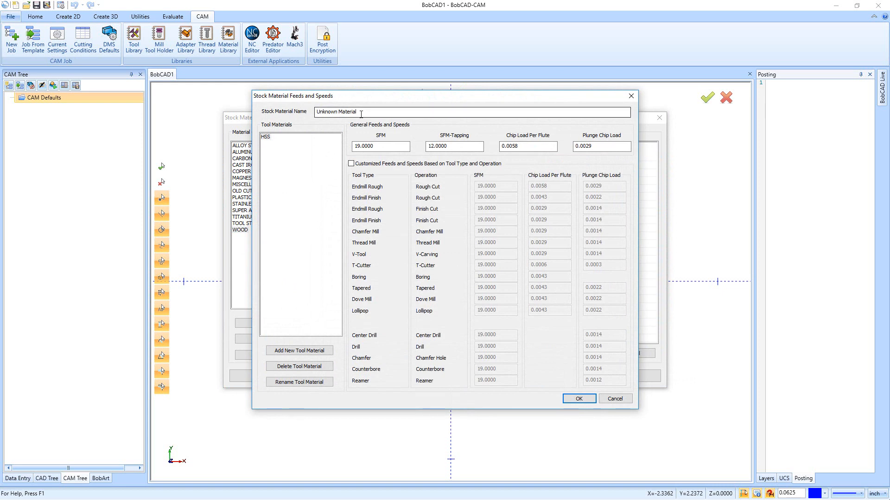
drag(361, 112, 280, 110)
text(MAP)
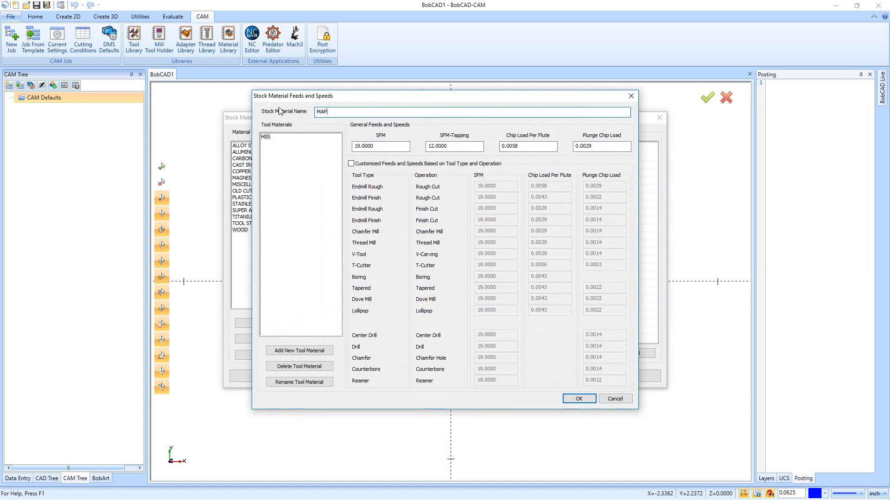
text(LE)
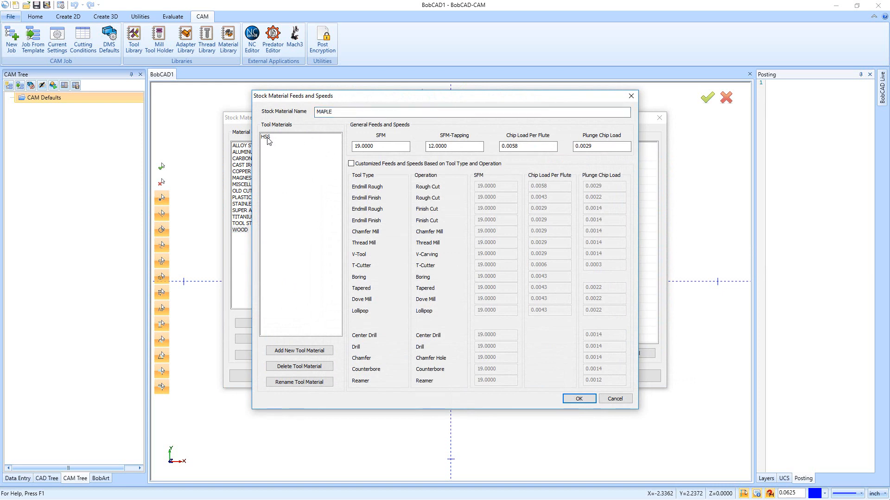
Review MAPLE's general HSS SFM, tapping, chip load and plunge chip load settings, and accept the new material
click(266, 137)
drag(377, 146, 347, 146)
key(Tab)
key(Tab)
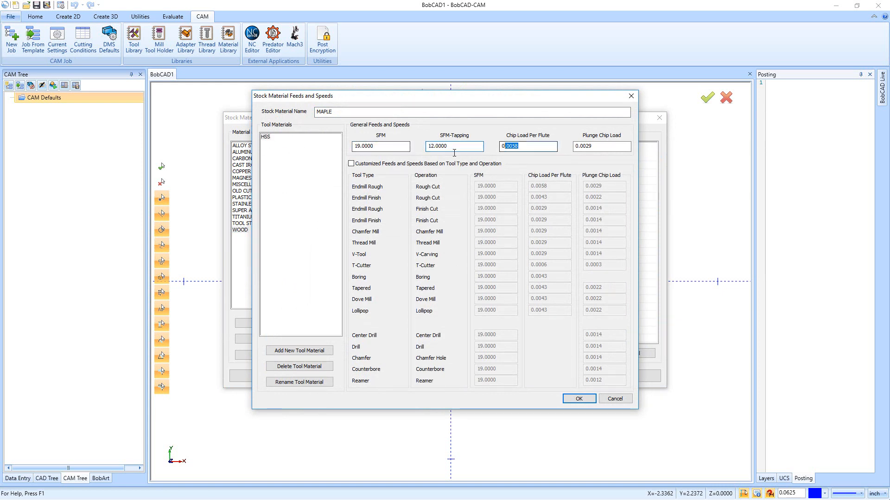
key(Tab)
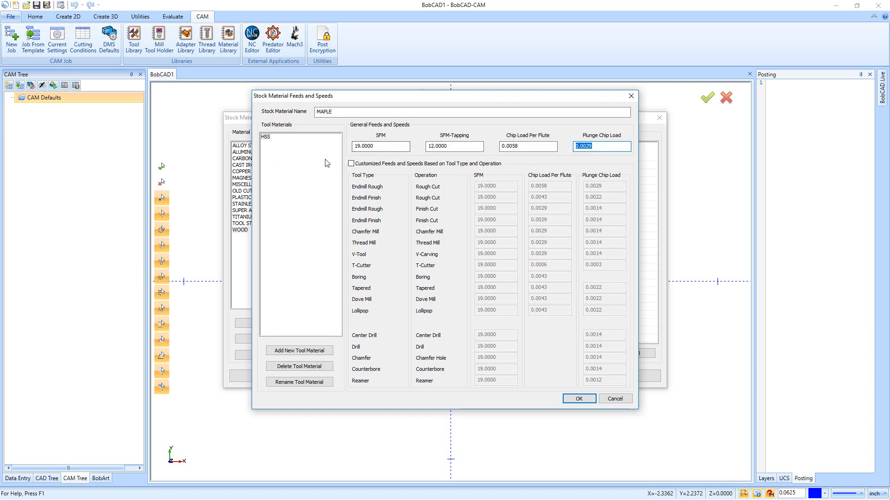
click(577, 399)
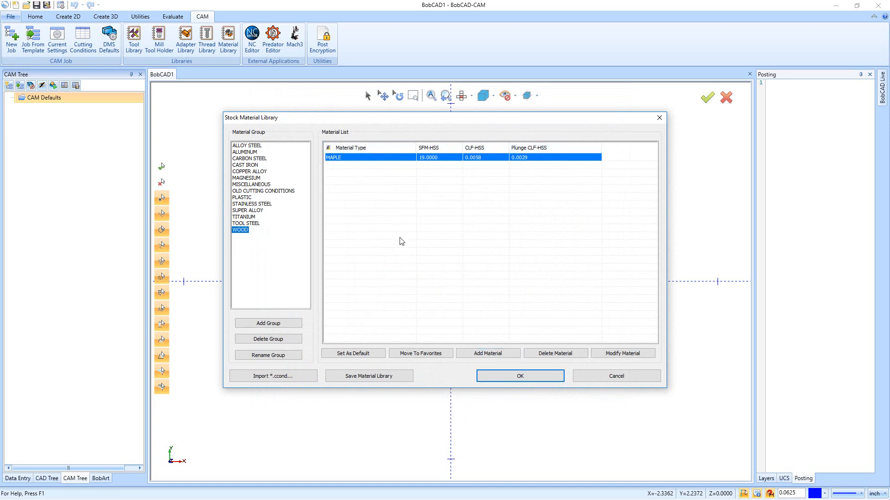
Set Wrought Alum 6061-T6, T651 (95 HB) from the ALUMINUM group as the default stock material
click(246, 156)
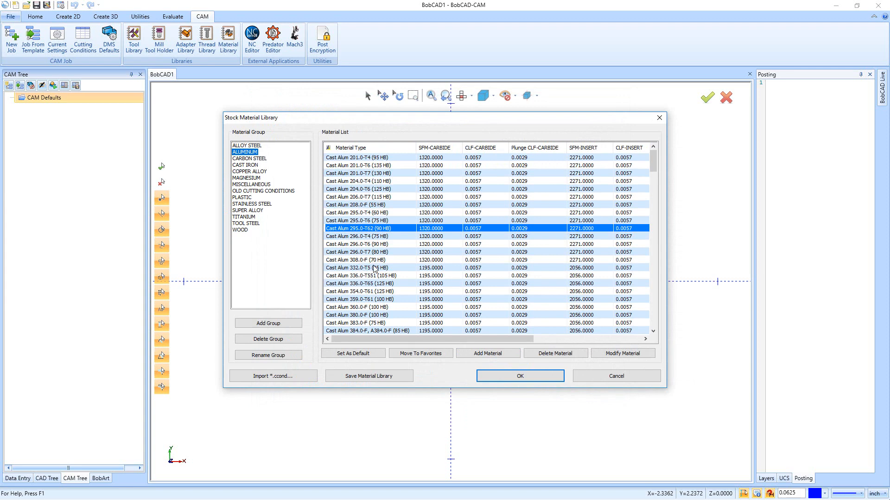
scroll(370, 264, down, 10)
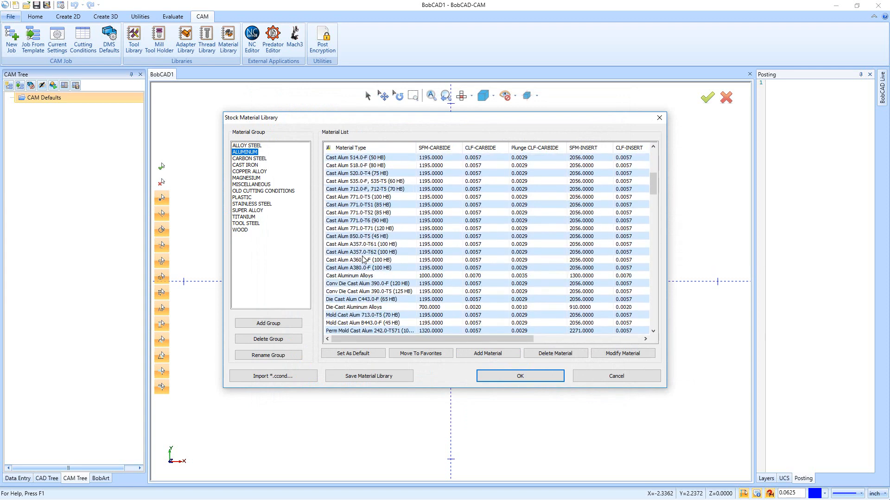
scroll(364, 259, down, 10)
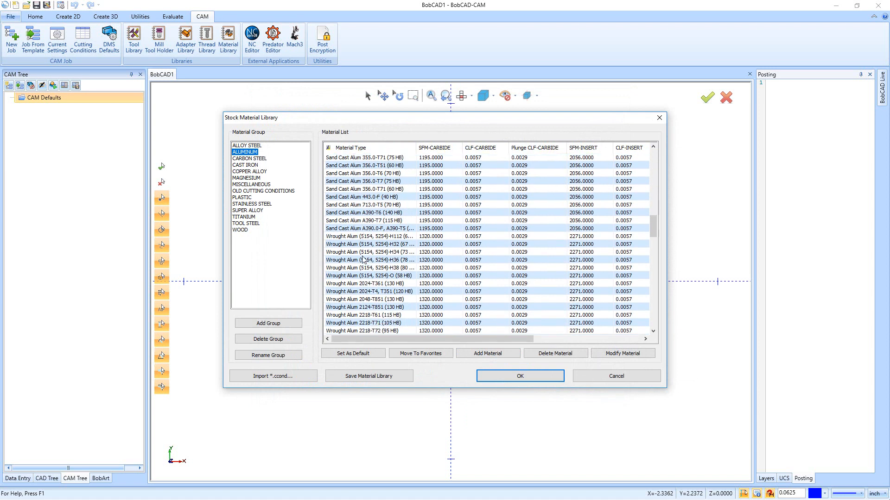
scroll(364, 259, down, 10)
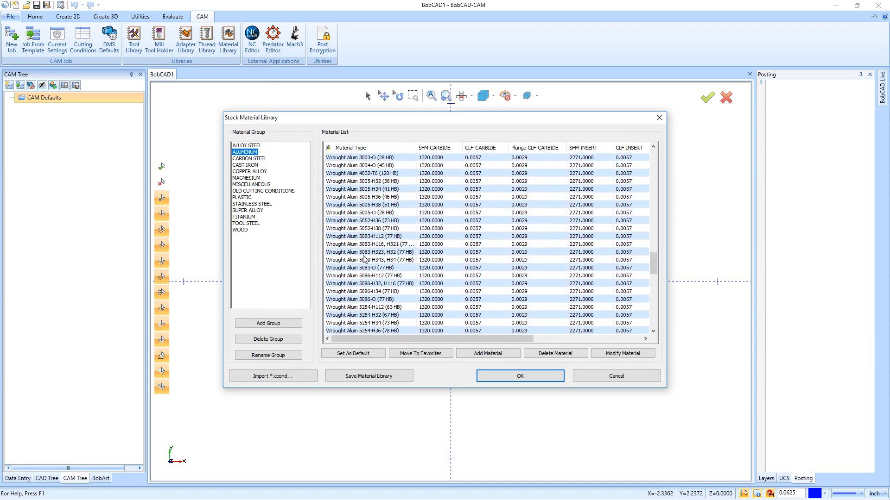
scroll(364, 260, down, 10)
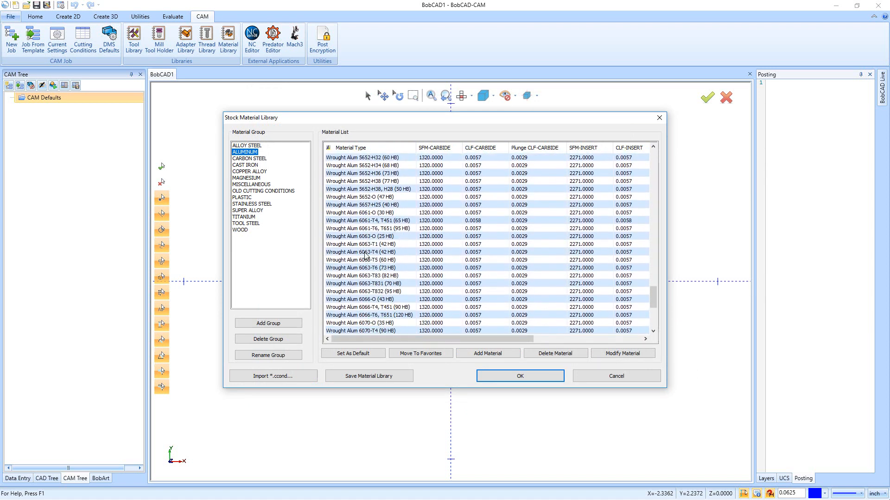
click(366, 230)
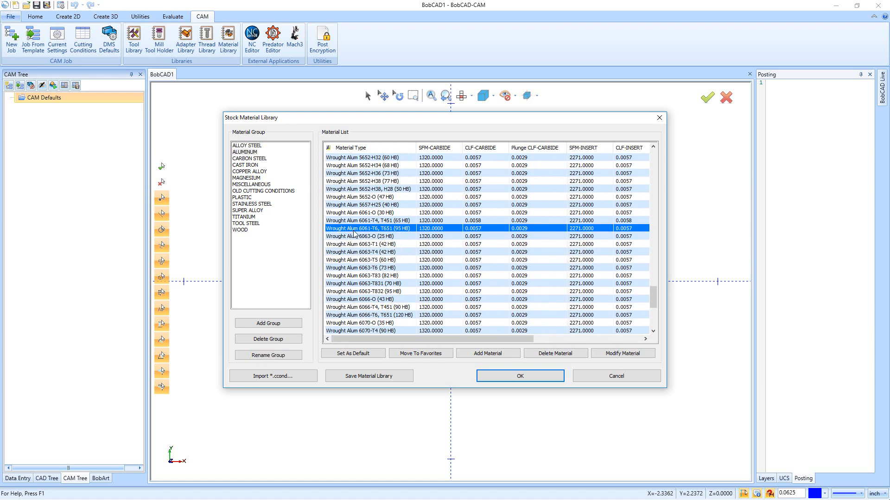
click(345, 355)
click(344, 355)
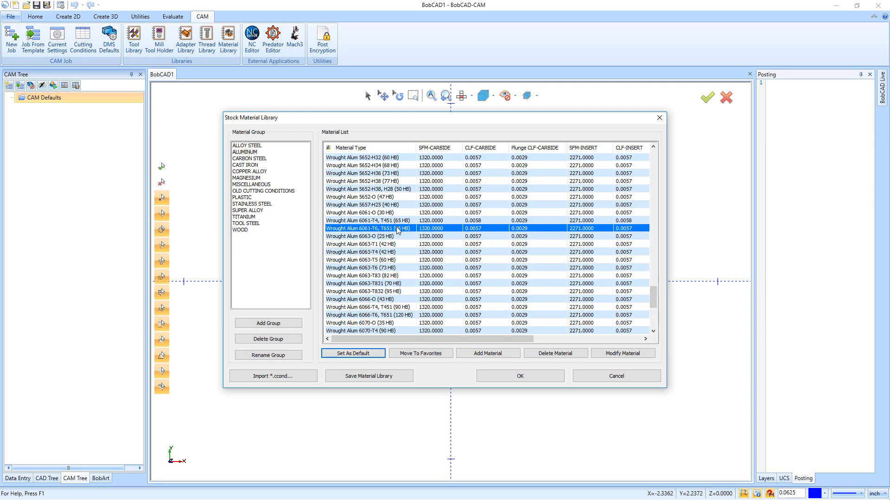
scroll(378, 266, up, 6)
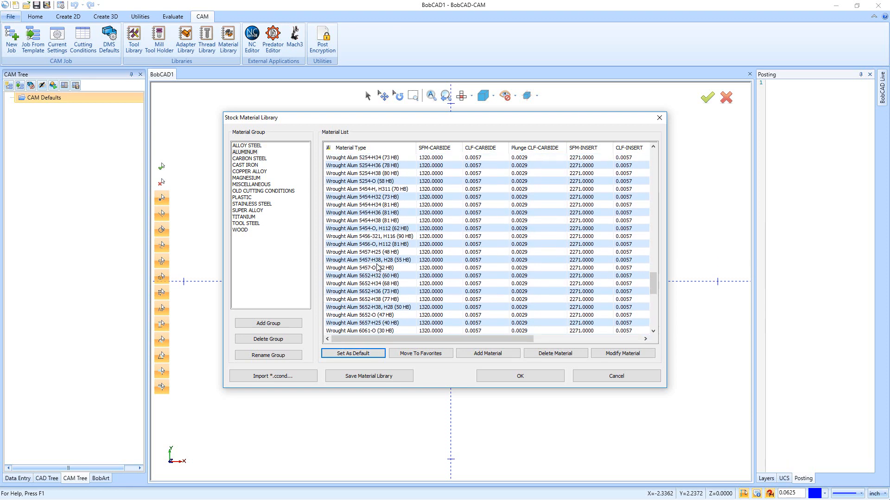
scroll(377, 274, down, 3)
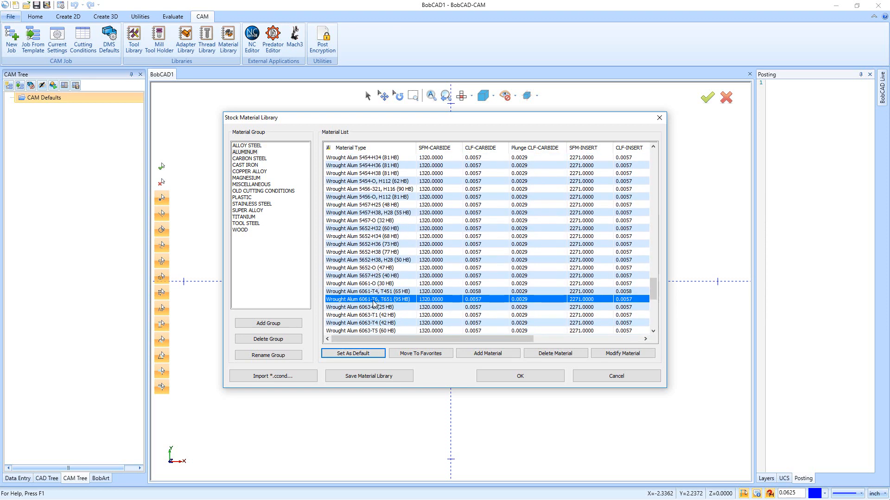
Move Alloy Steel 1340 - Std (175-225 HB) from the ALLOY STEEL group to the favorites and show the Favorites group
click(252, 153)
click(238, 160)
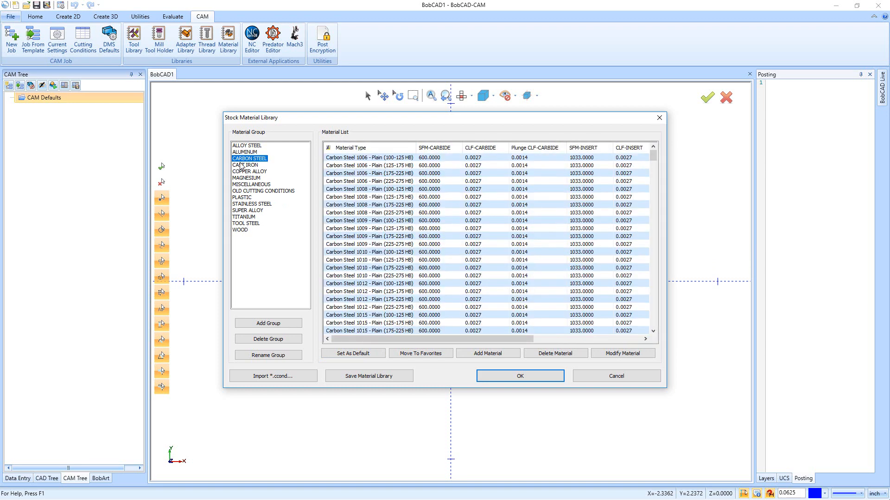
click(241, 146)
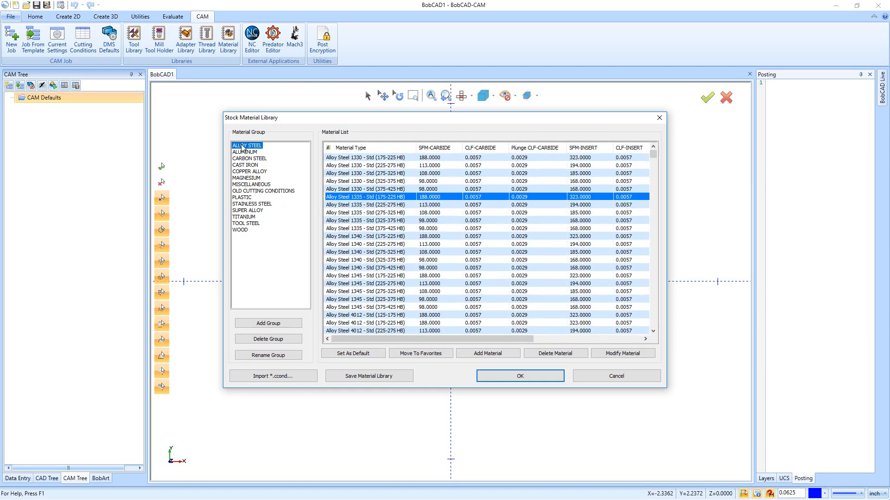
click(368, 236)
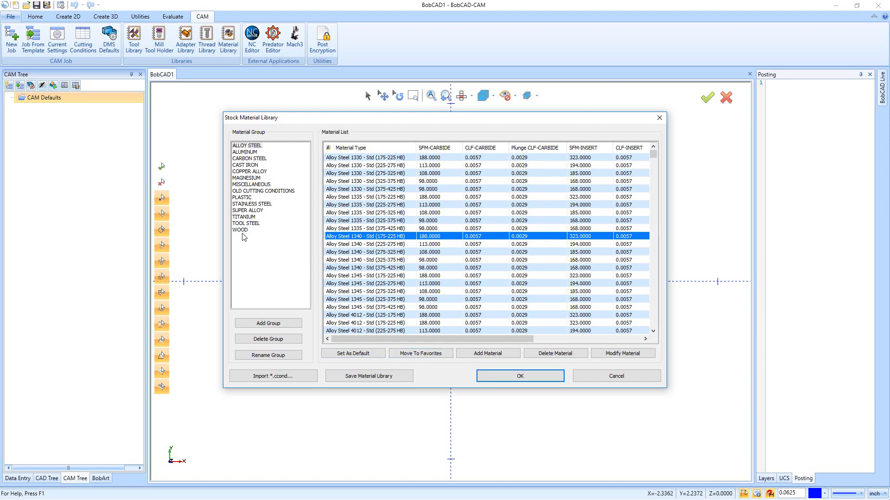
click(425, 354)
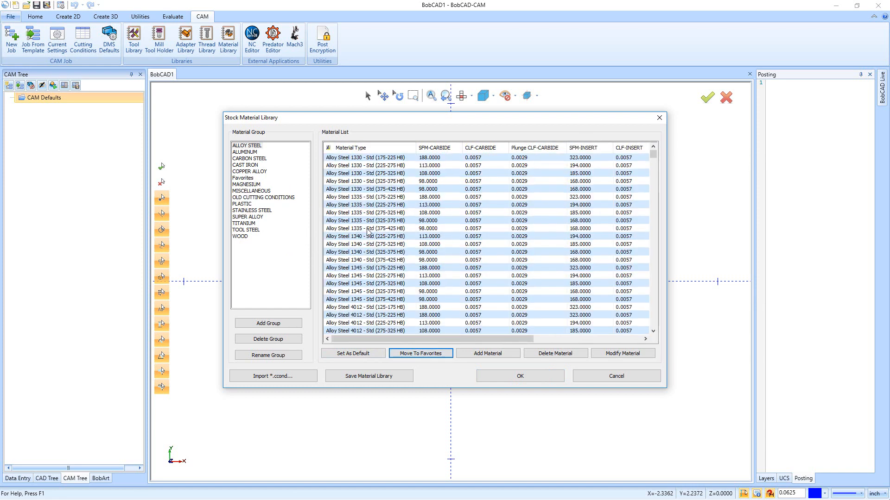
click(246, 185)
click(243, 178)
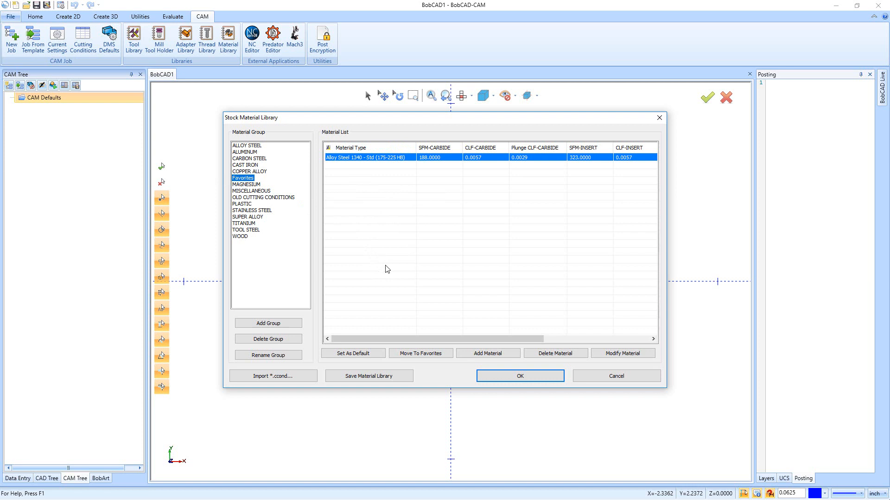
View the favorite alloy steel's feeds and speeds and the cutting conditions file import, closing both without changes
click(614, 355)
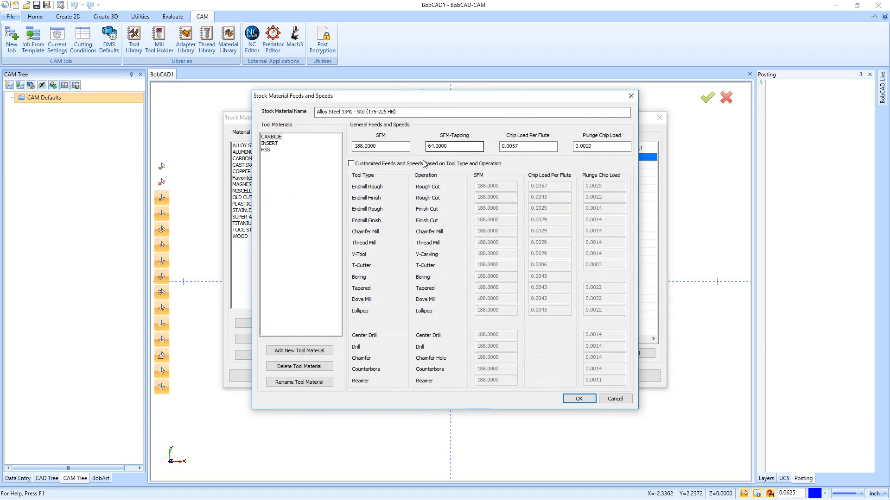
click(613, 399)
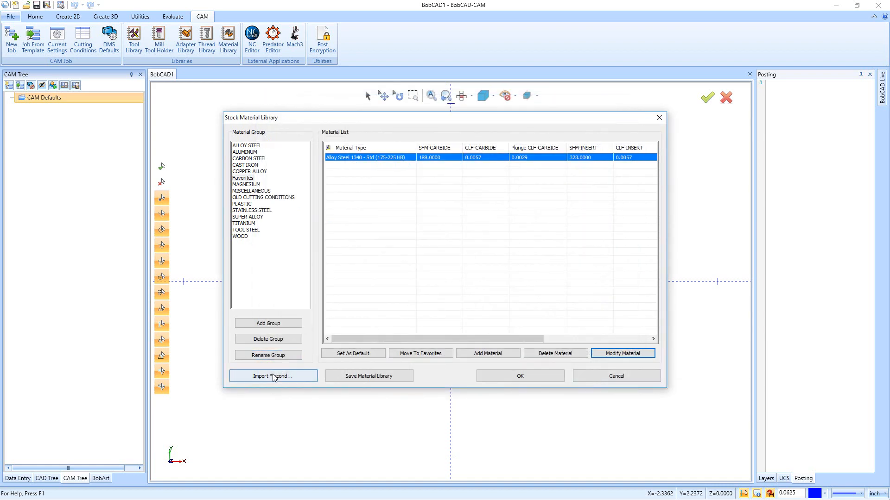
click(273, 375)
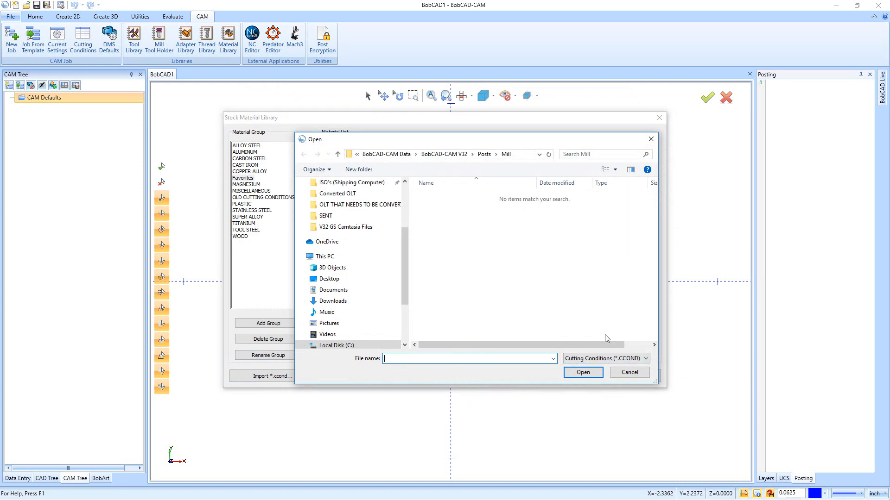
click(629, 372)
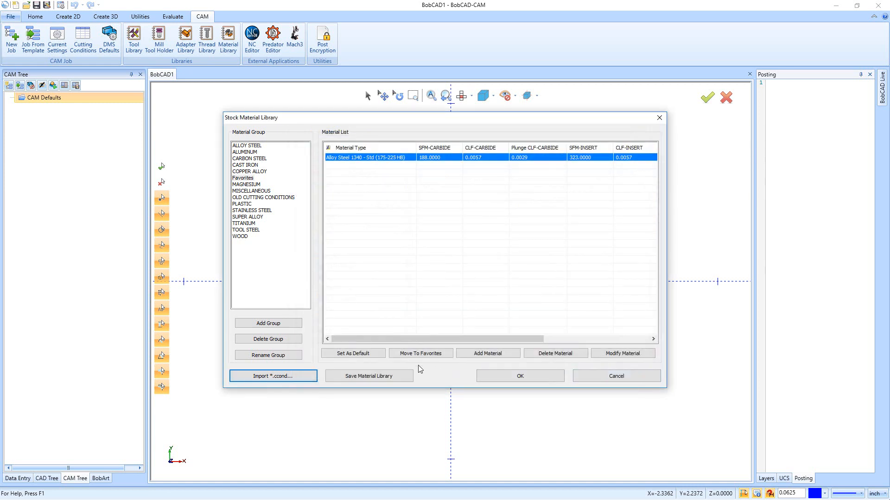
Save the material library and close it, accepting the changes
click(369, 379)
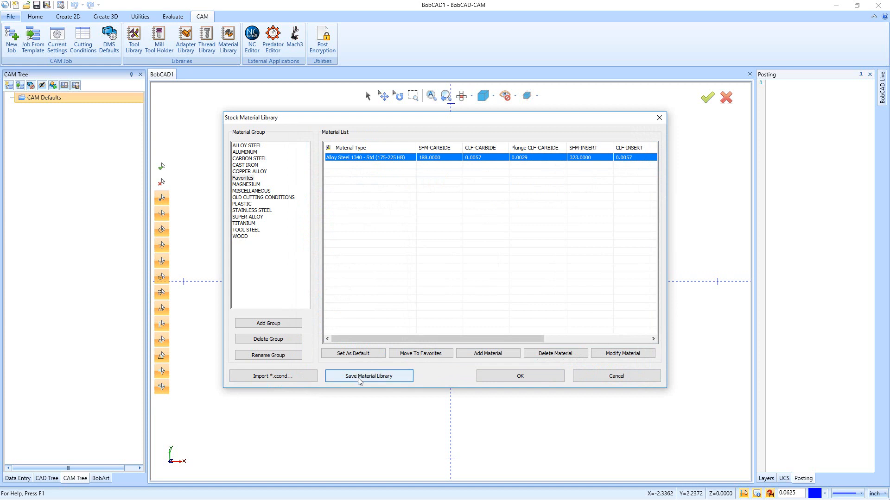
click(520, 377)
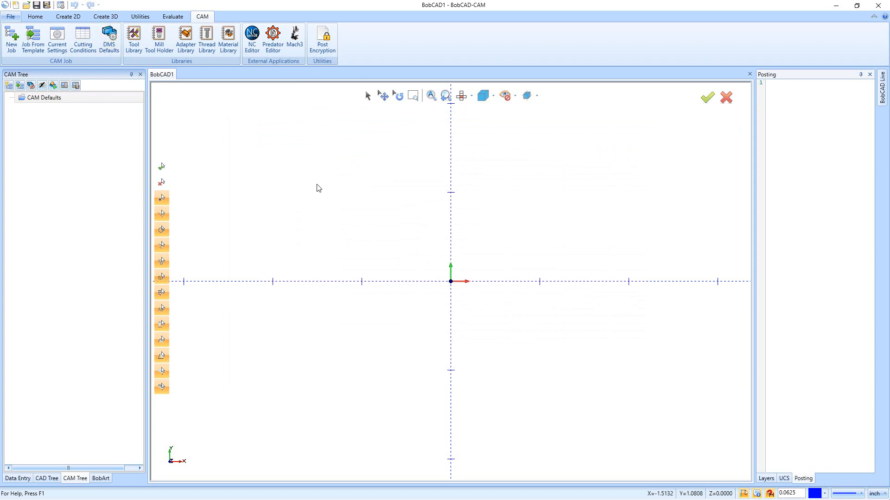
Create a milling job for the BC_3x_Mill machine with the System Default template, and show the material assigned to its stock
click(13, 46)
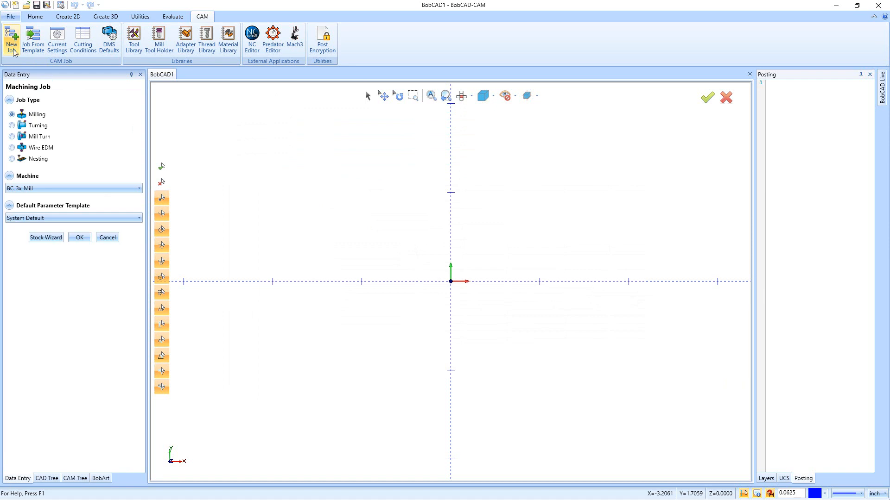
click(79, 237)
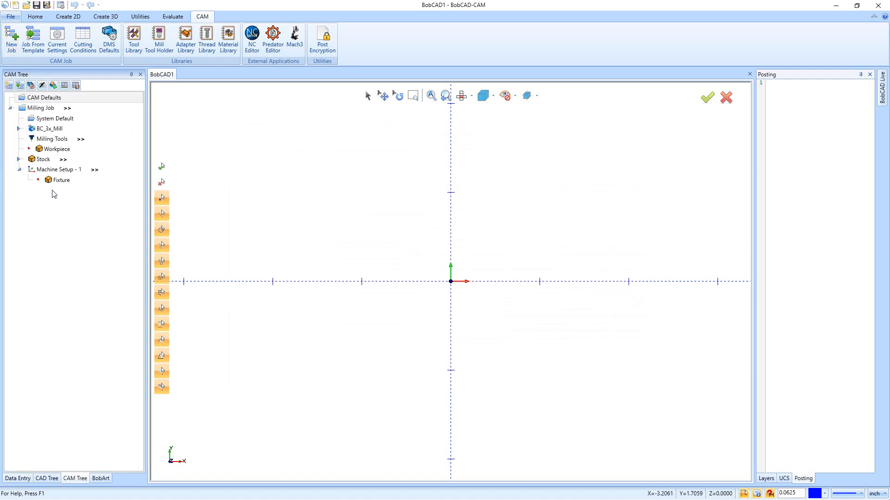
click(18, 159)
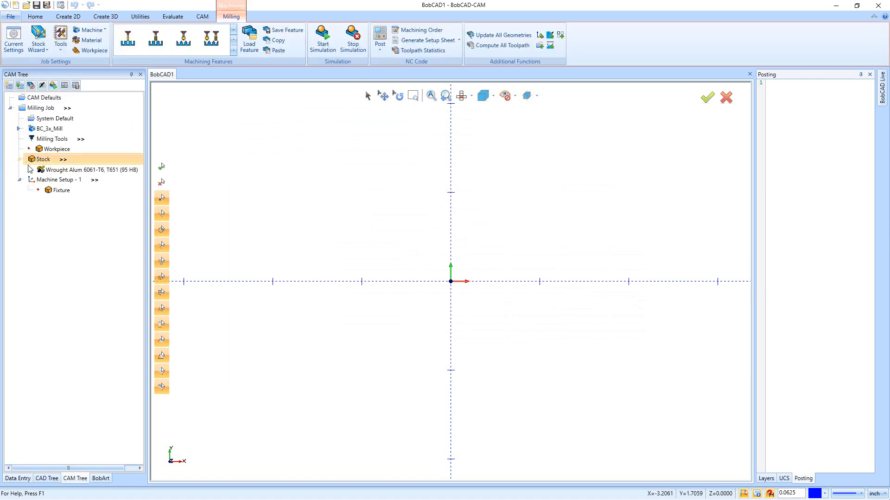
click(75, 170)
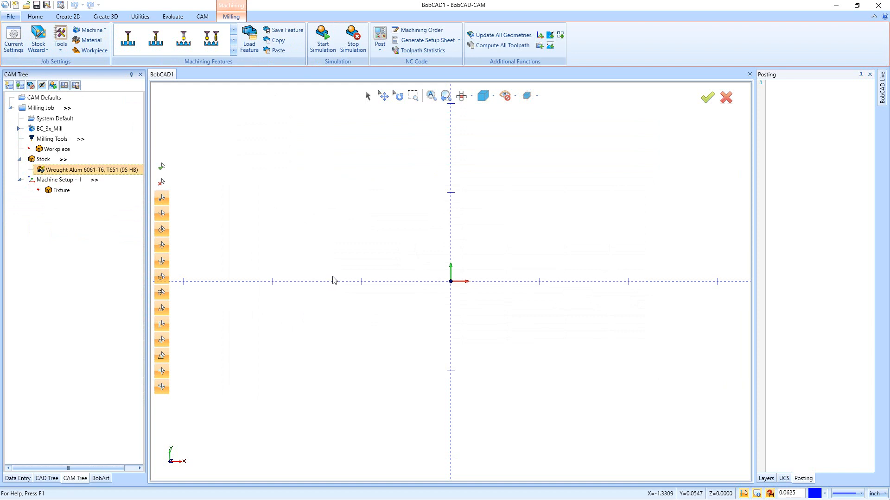